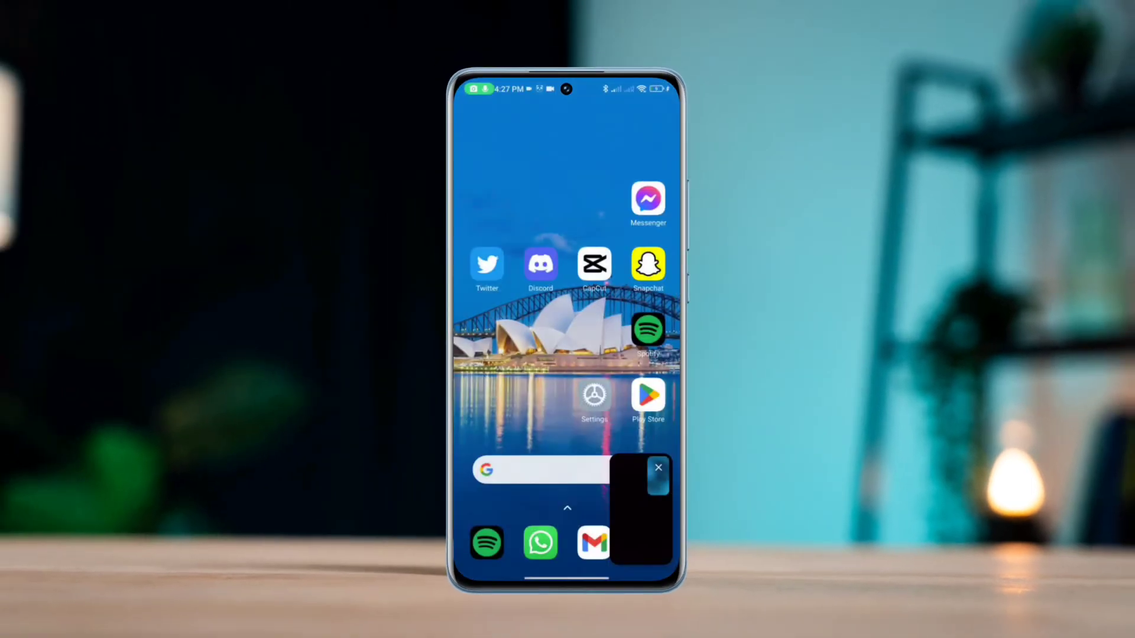
Step: Drag the floating call window aside to reveal the home screen with Settings and Play Store
{"action": "mouse_move", "coordinate": [642, 510]}
{"action": "left_mouse_down"}
{"action": "mouse_move", "coordinate": [626, 420]}
{"action": "mouse_move", "coordinate": [496, 363]}
{"action": "left_mouse_up"}
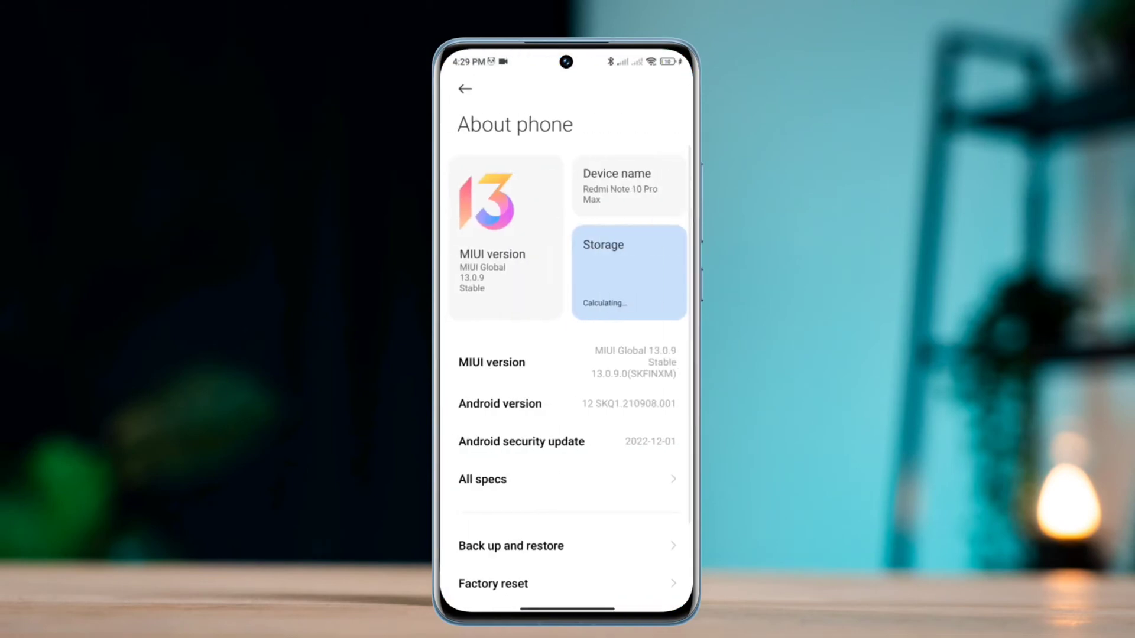
{"action": "scroll", "coordinate": [568, 355], "scroll_direction": "down", "scroll_amount": 3}
Step: Open All specs and tap Kernel version to launch the CIT test menu
{"action": "left_click", "coordinate": [568, 366]}
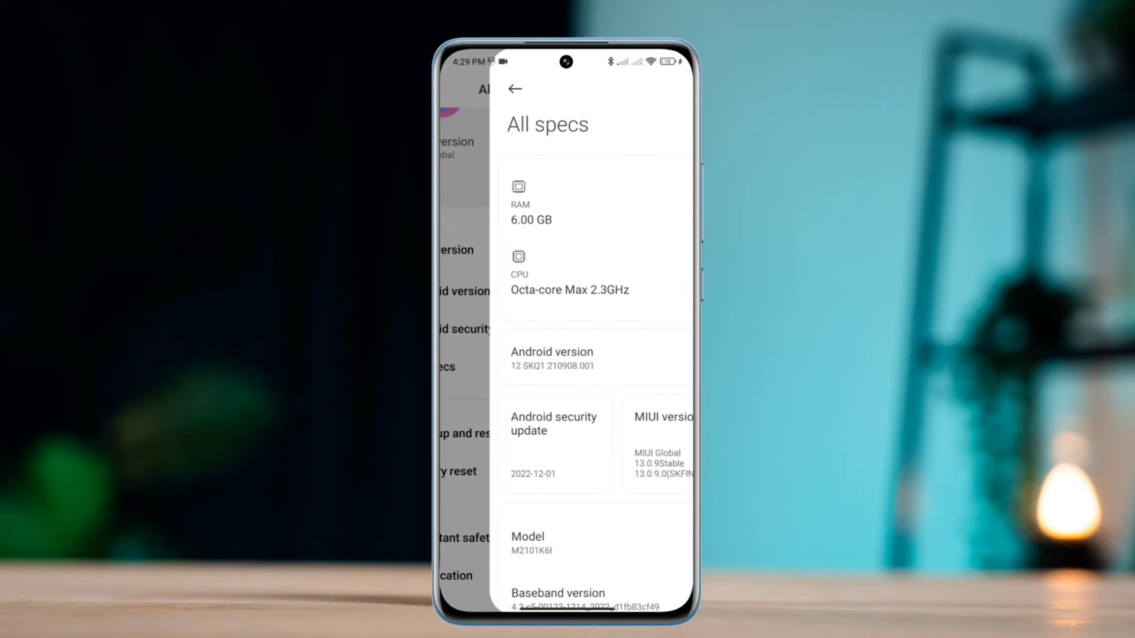
{"action": "scroll", "coordinate": [596, 362], "scroll_direction": "down", "scroll_amount": 5}
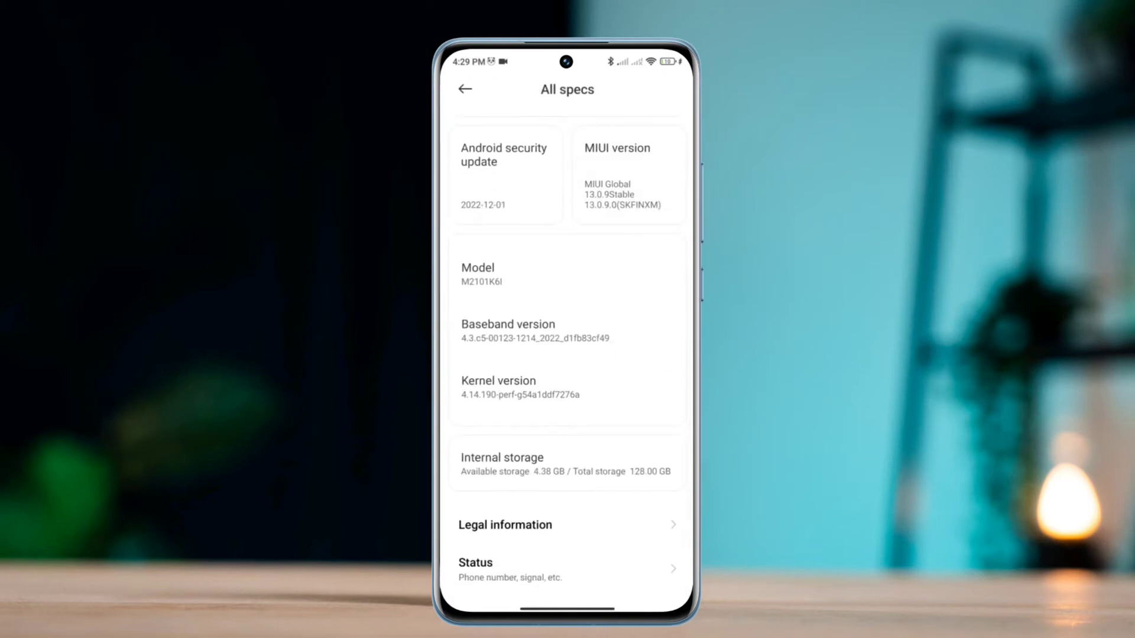
{"action": "left_click", "coordinate": [559, 376]}
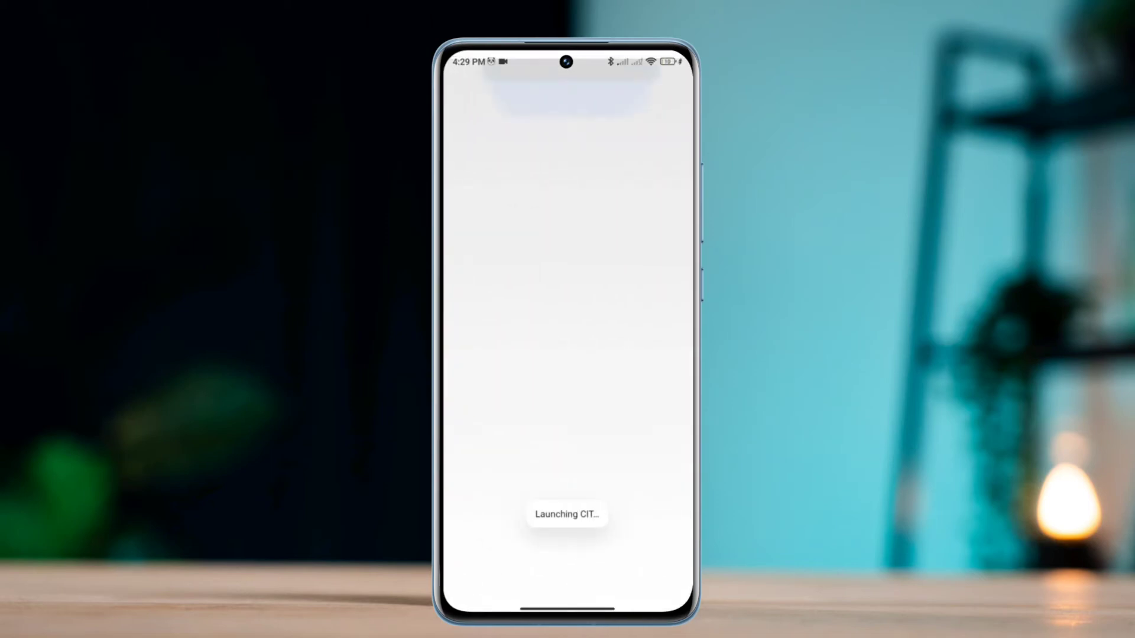
{"action": "scroll", "coordinate": [568, 356], "scroll_direction": "down", "scroll_amount": 2}
{"action": "scroll", "coordinate": [568, 355], "scroll_direction": "down", "scroll_amount": 2}
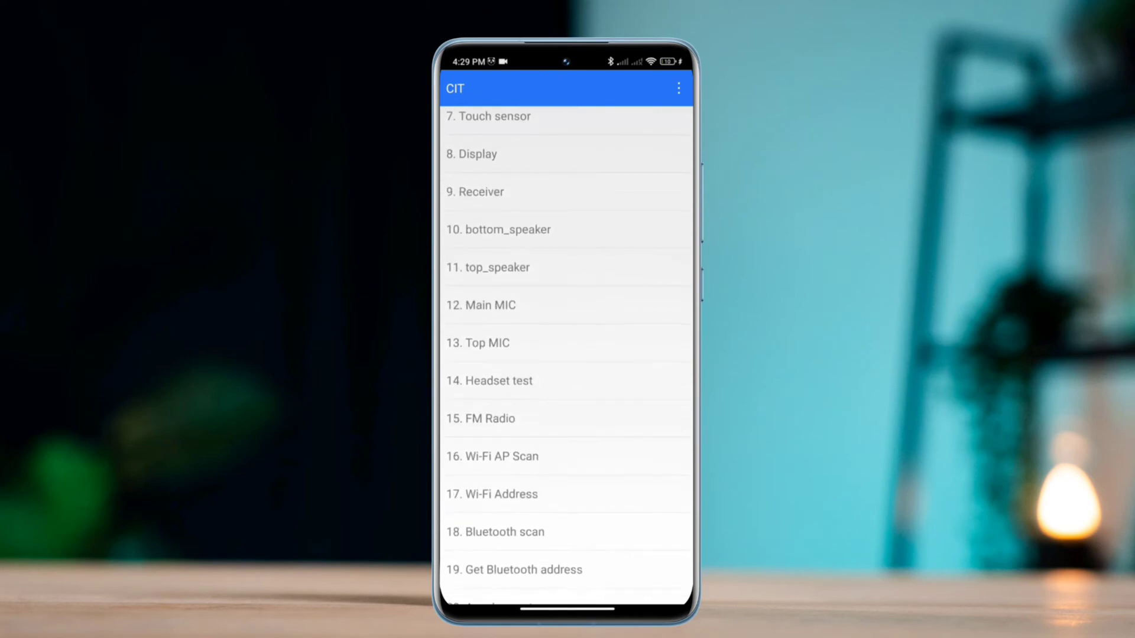
{"action": "scroll", "coordinate": [568, 355], "scroll_direction": "down", "scroll_amount": 10}
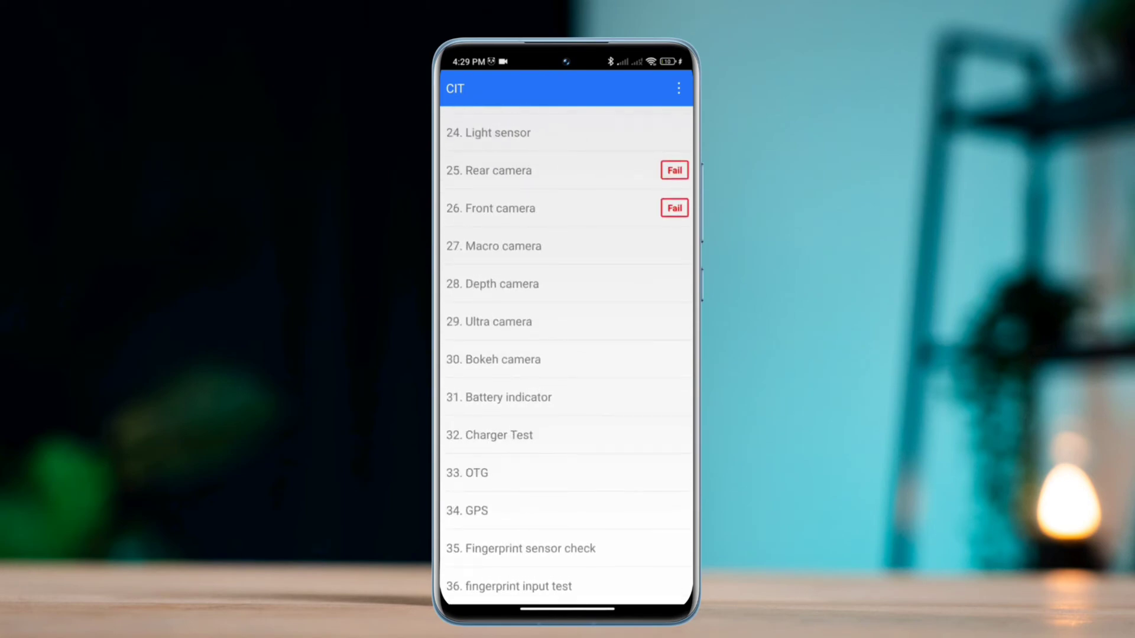
Step: Run the Rear, Front and Depth camera tests, marking Front camera as Fail
{"action": "left_click", "coordinate": [591, 172]}
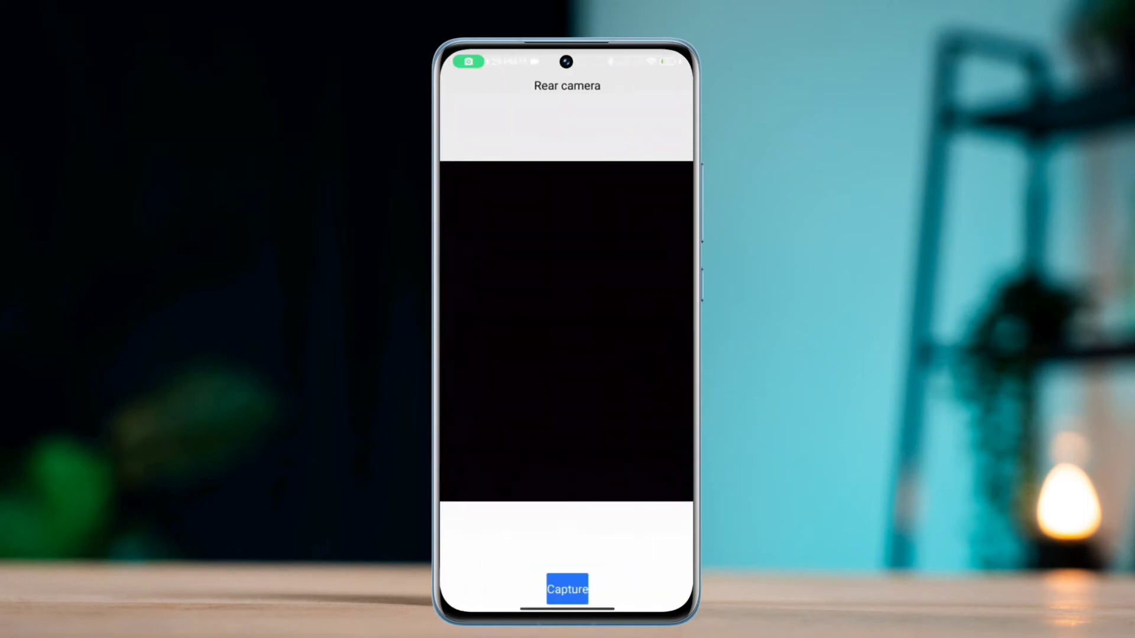
{"action": "key", "text": "Escape"}
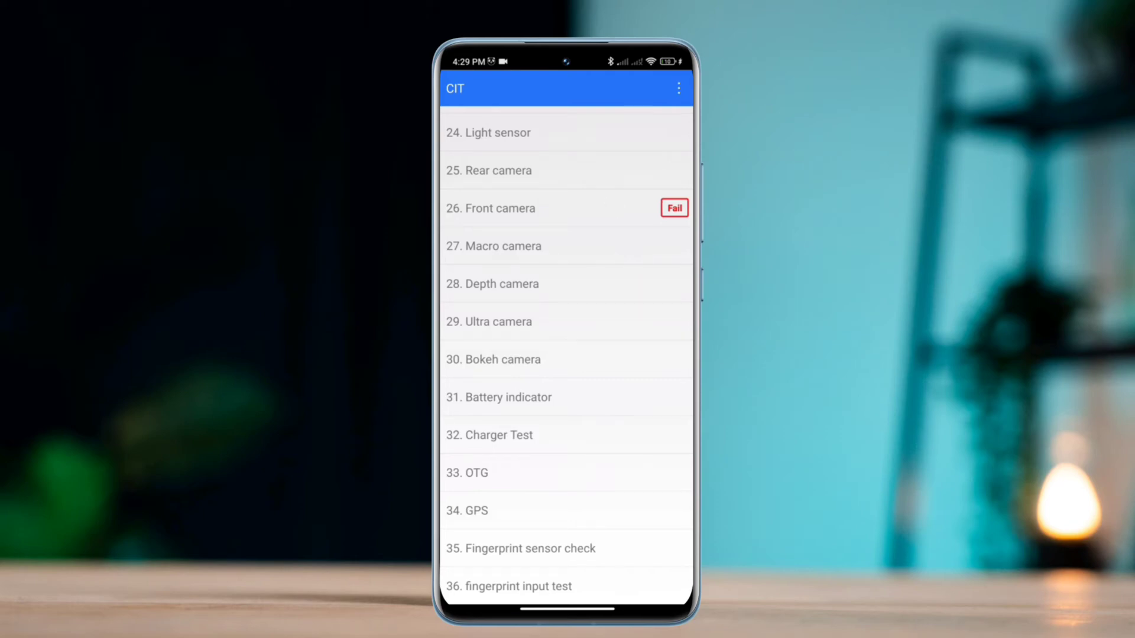
{"action": "left_click", "coordinate": [500, 209]}
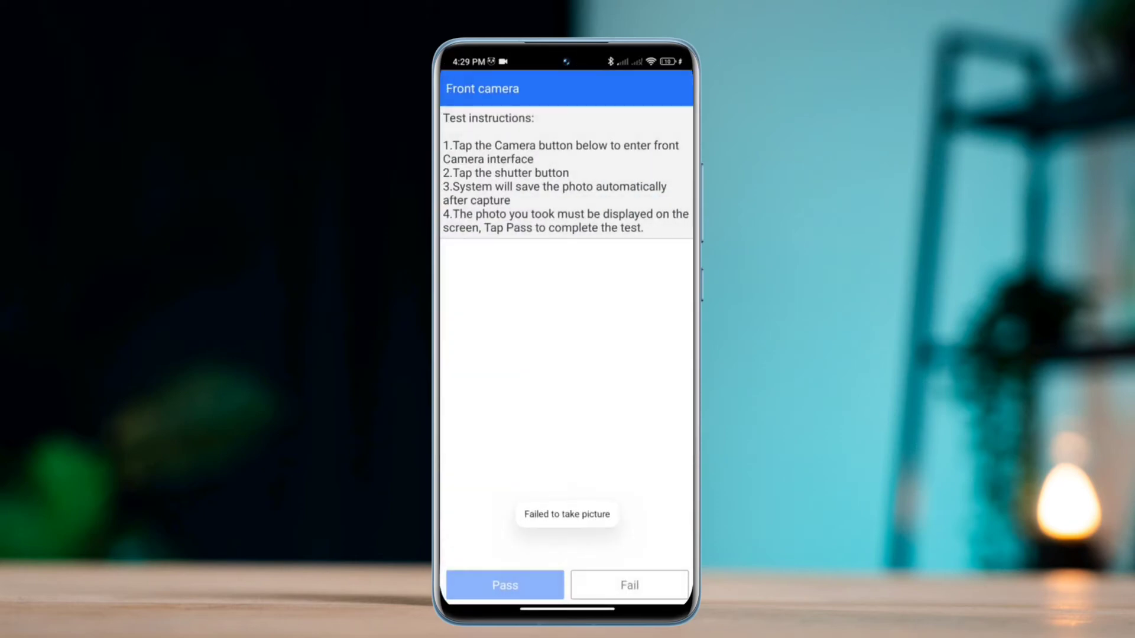
{"action": "left_click", "coordinate": [619, 578]}
{"action": "left_click", "coordinate": [626, 284]}
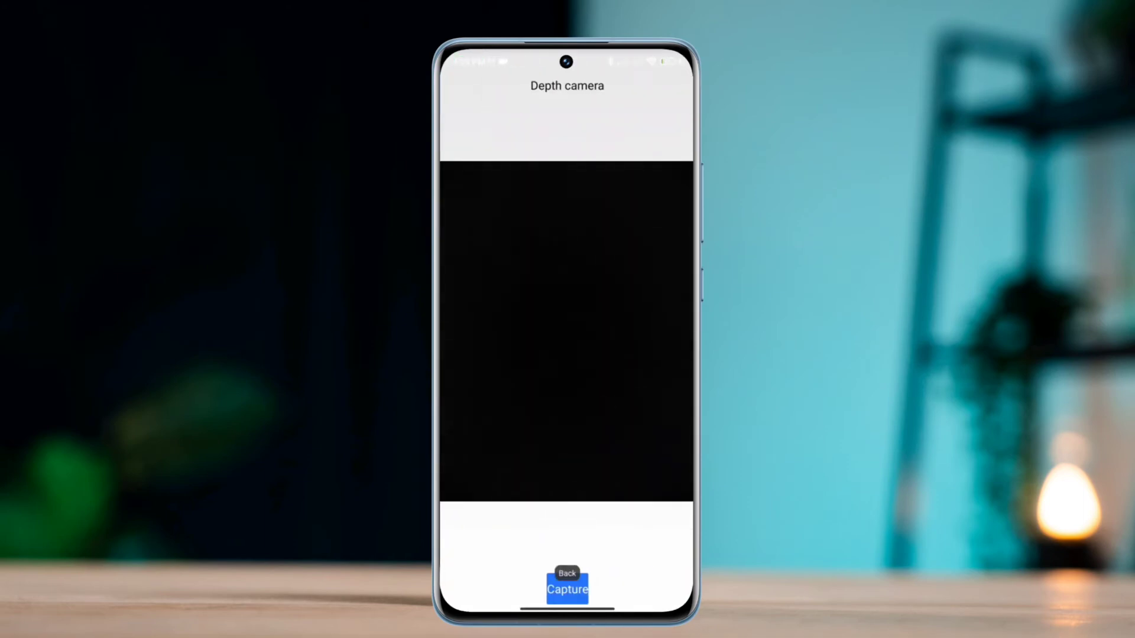
{"action": "left_click_drag", "start_coordinate": [691, 368], "coordinate": [647, 367]}
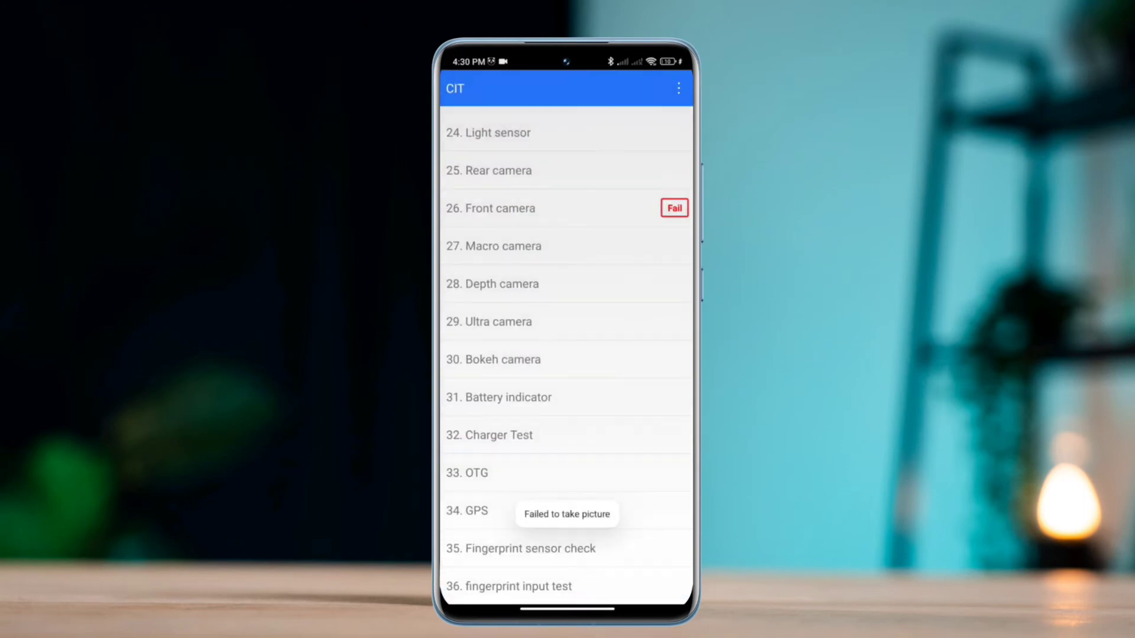
Step: Start the Bokeh camera test in CIT
{"action": "left_click", "coordinate": [606, 355]}
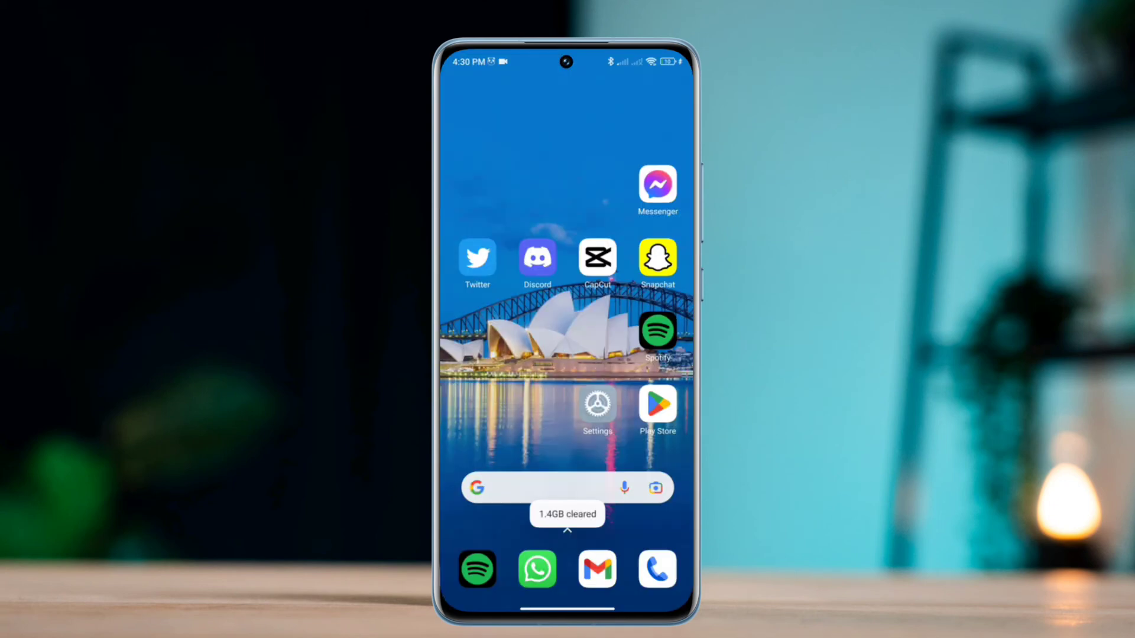